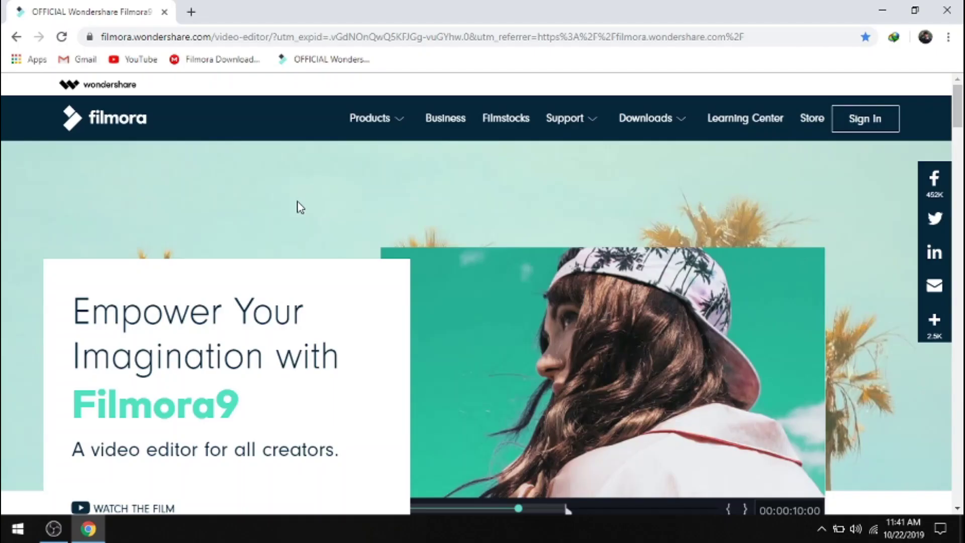
{"action": "scroll", "coordinate": [299, 206], "scroll_direction": "down", "scroll_amount": 3}
Open the Filmora9 purchase page via BUY NOW to show the three pricing plans
{"action": "left_click", "coordinate": [307, 416]}
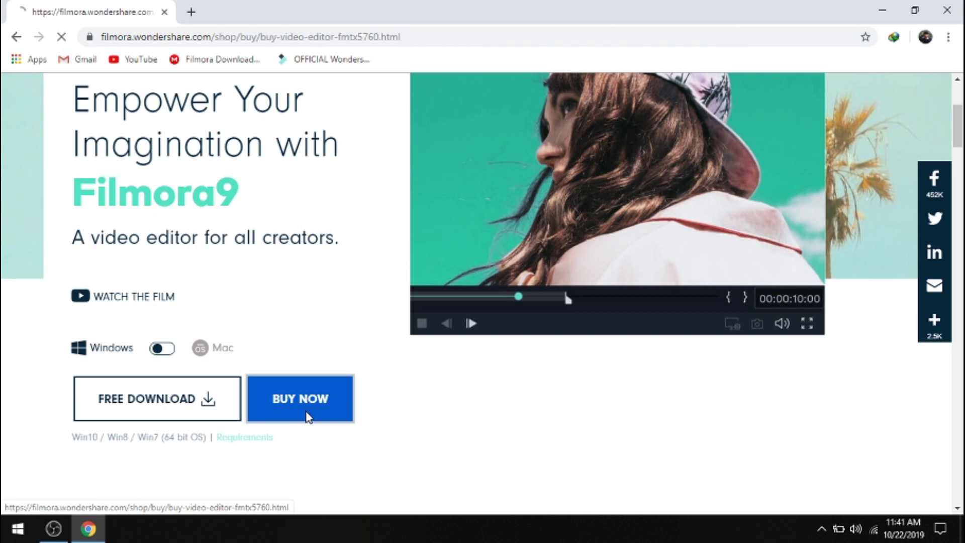
{"action": "scroll", "coordinate": [309, 420], "scroll_direction": "down", "scroll_amount": 5}
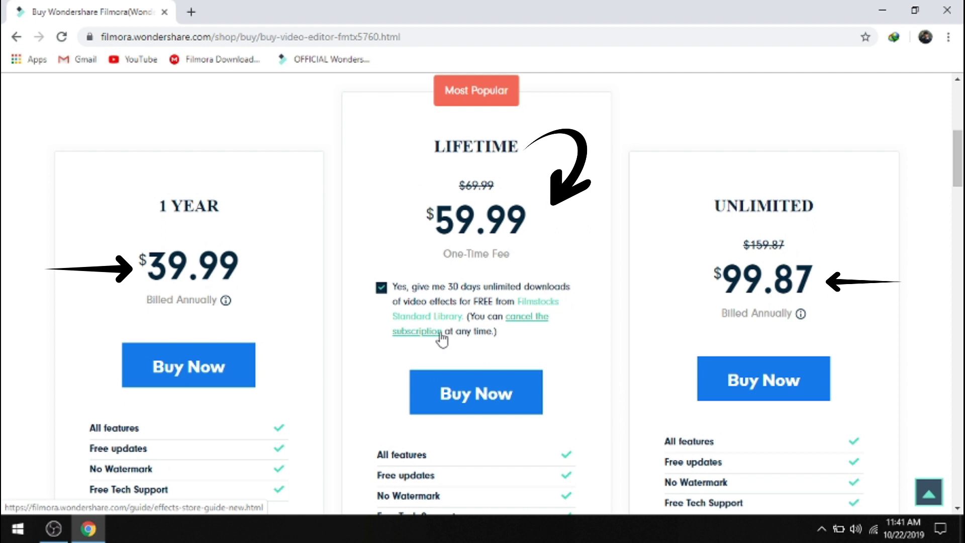
Switch to a fresh Chrome tab and close the Filmora purchase tab
{"action": "left_click", "coordinate": [192, 12]}
{"action": "left_click", "coordinate": [164, 13]}
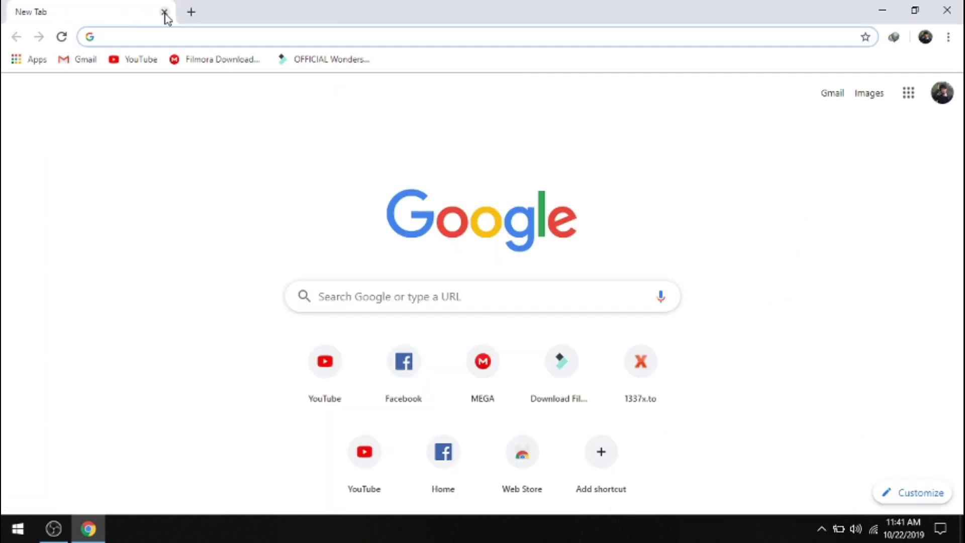
{"action": "left_click", "coordinate": [882, 11]}
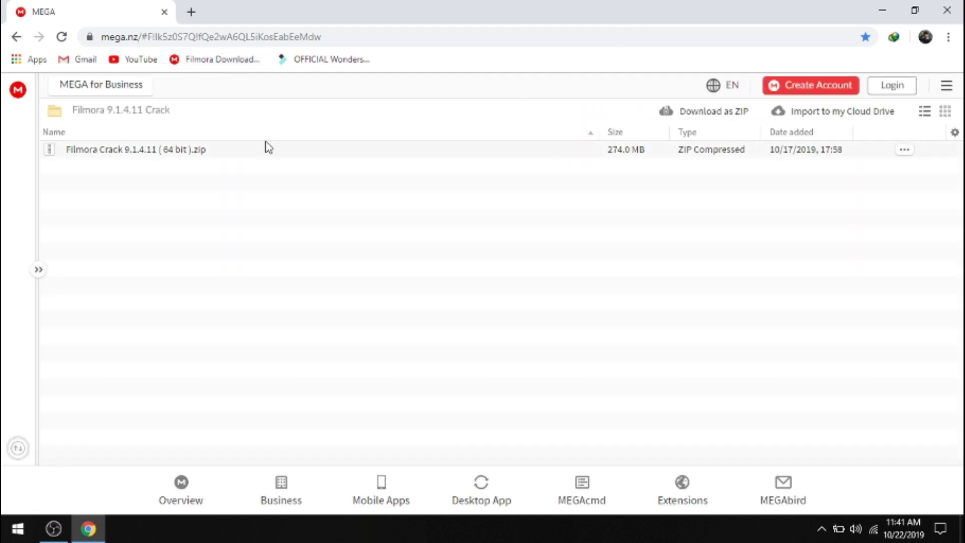
Start a Standard Download of Filmora Crack 9.1.4.11 ( 64 bit ).zip from MEGA, dismissing the storage prompt
{"action": "left_click", "coordinate": [242, 152]}
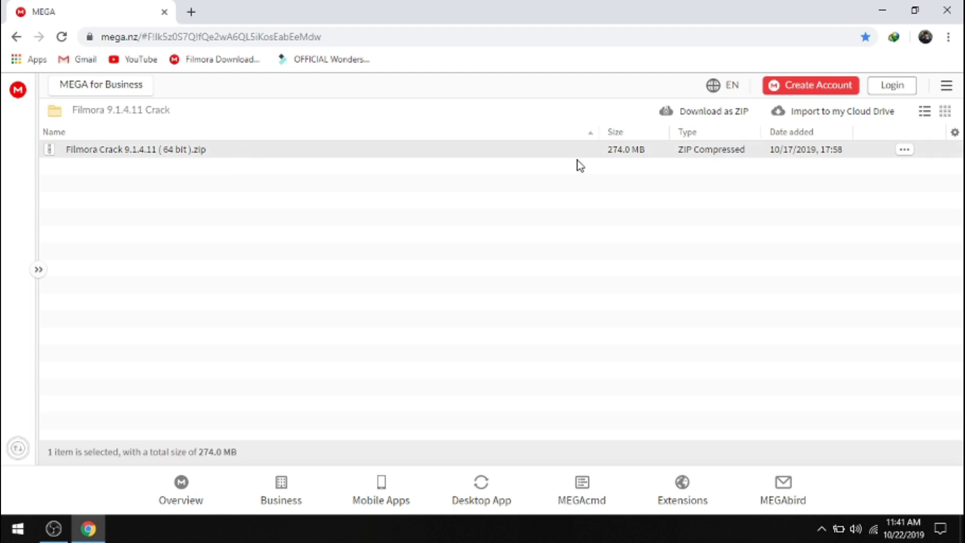
{"action": "right_click", "coordinate": [650, 149]}
{"action": "left_click", "coordinate": [742, 210]}
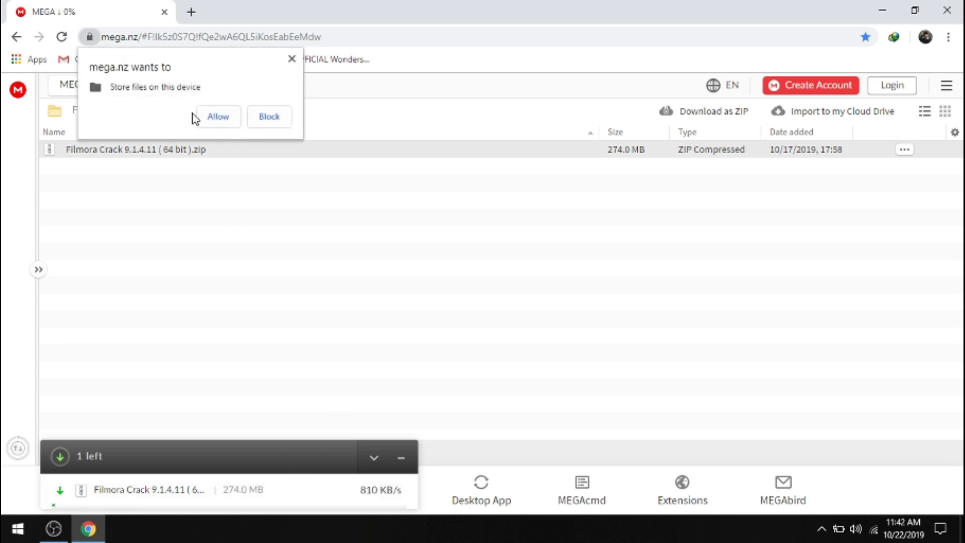
{"action": "left_click", "coordinate": [270, 116]}
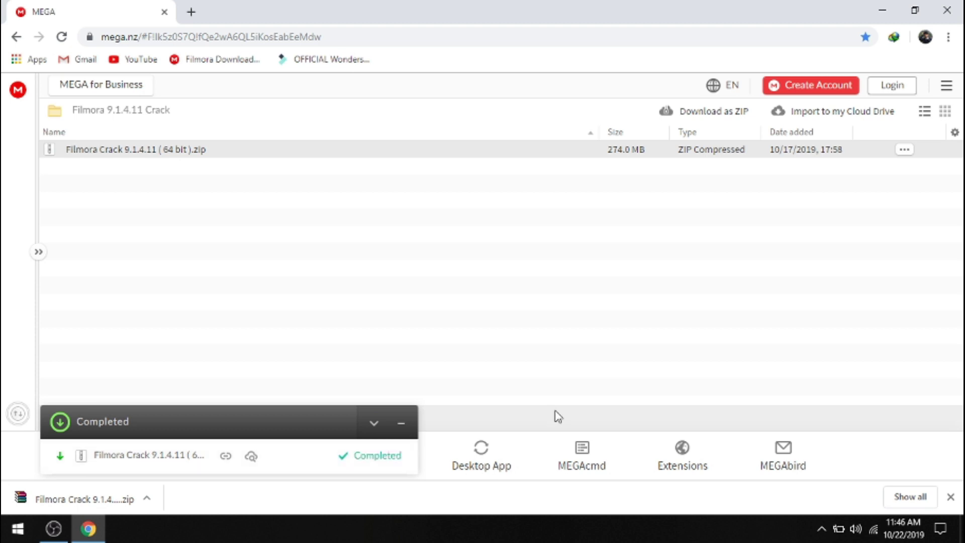
Extract the installer, Read Me.txt and Filmora Crack.zip to the desktop and show the desktop
{"action": "left_click", "coordinate": [148, 499]}
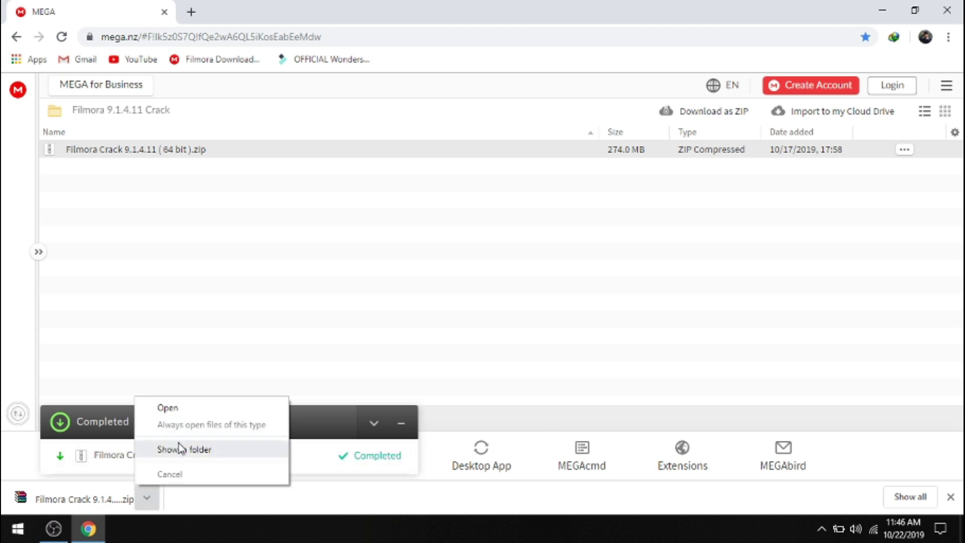
{"action": "left_click", "coordinate": [168, 408]}
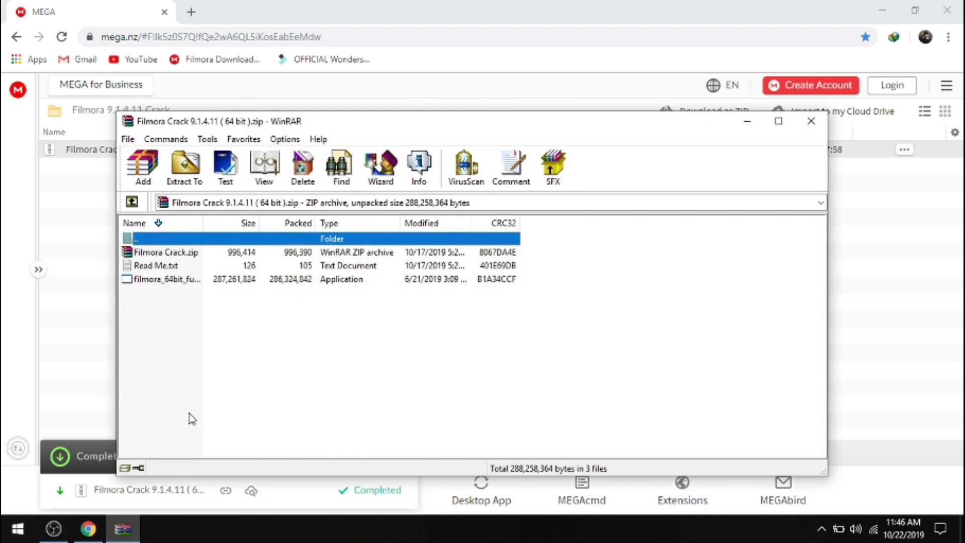
{"action": "key", "text": "ctrl+a"}
{"action": "left_click", "coordinate": [184, 167]}
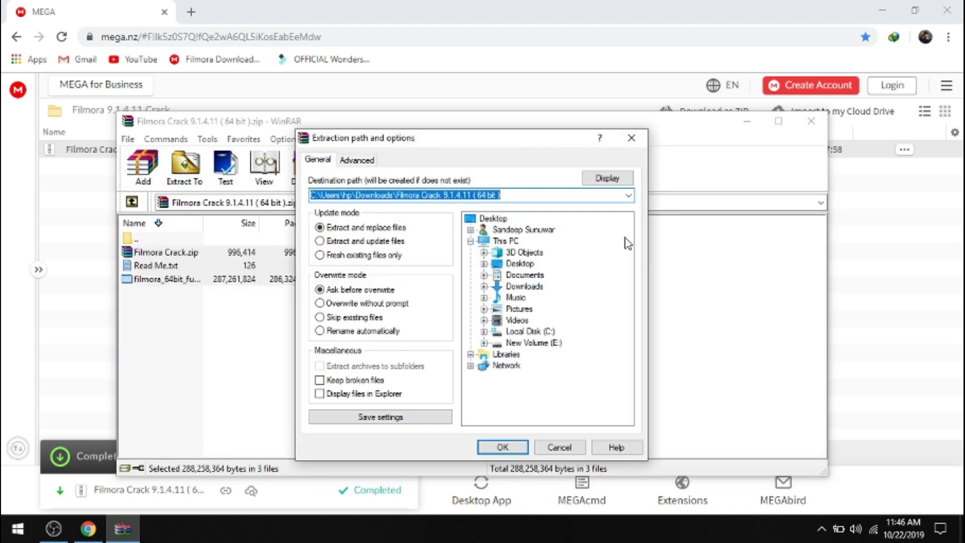
{"action": "left_click", "coordinate": [493, 219]}
{"action": "left_click", "coordinate": [502, 447]}
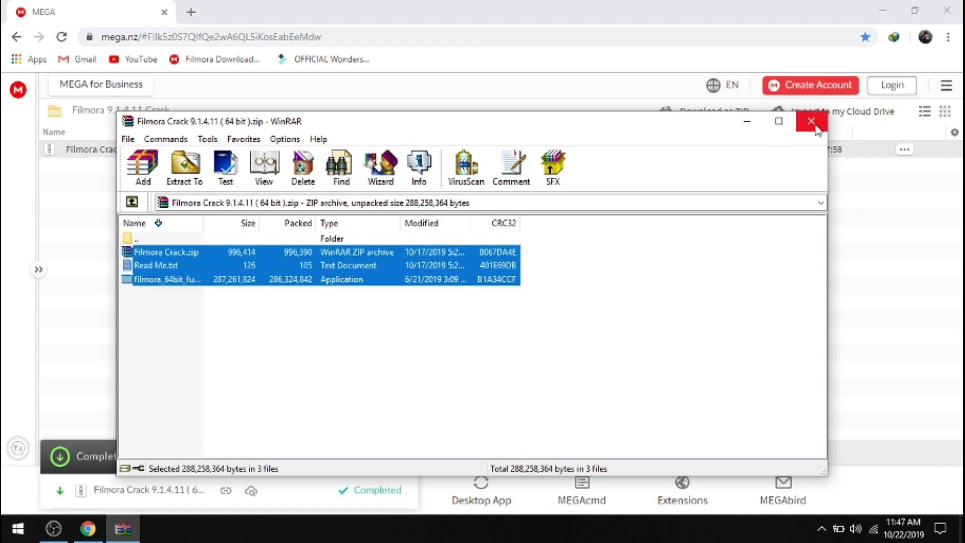
{"action": "left_click", "coordinate": [812, 121]}
{"action": "left_click", "coordinate": [882, 9]}
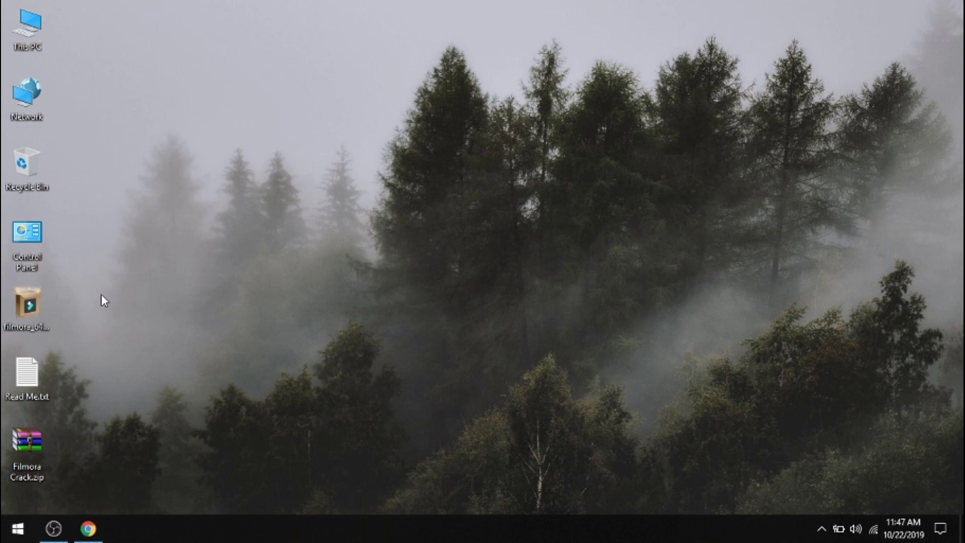
Select the extracted files and refresh the desktop
{"action": "left_click_drag", "start_coordinate": [63, 299], "coordinate": [48, 382]}
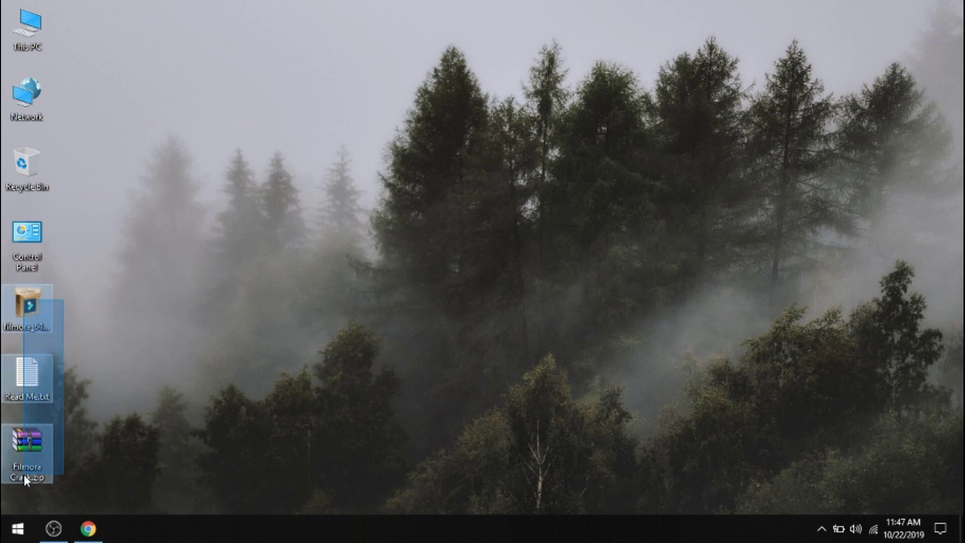
{"action": "left_click_drag", "start_coordinate": [62, 299], "coordinate": [113, 314]}
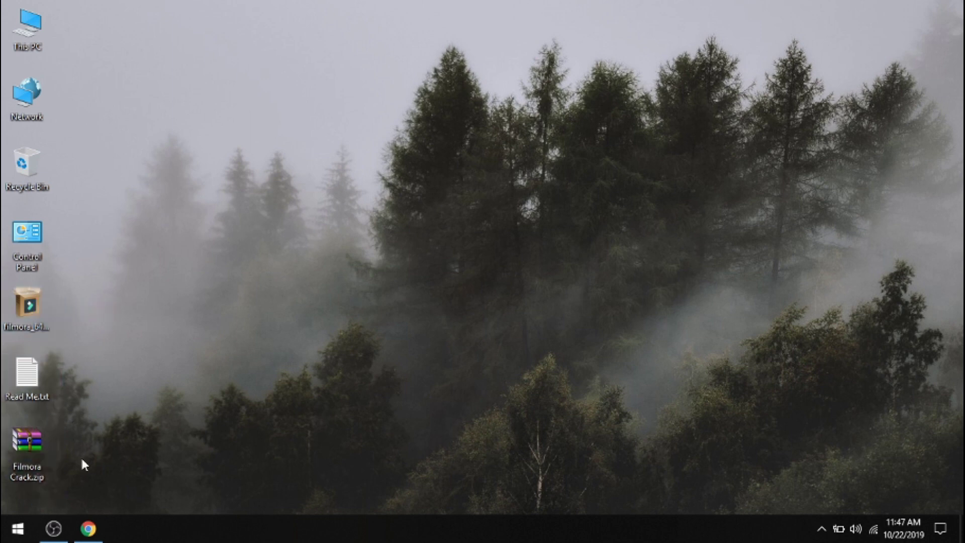
{"action": "right_click", "coordinate": [248, 320]}
{"action": "left_click", "coordinate": [261, 326]}
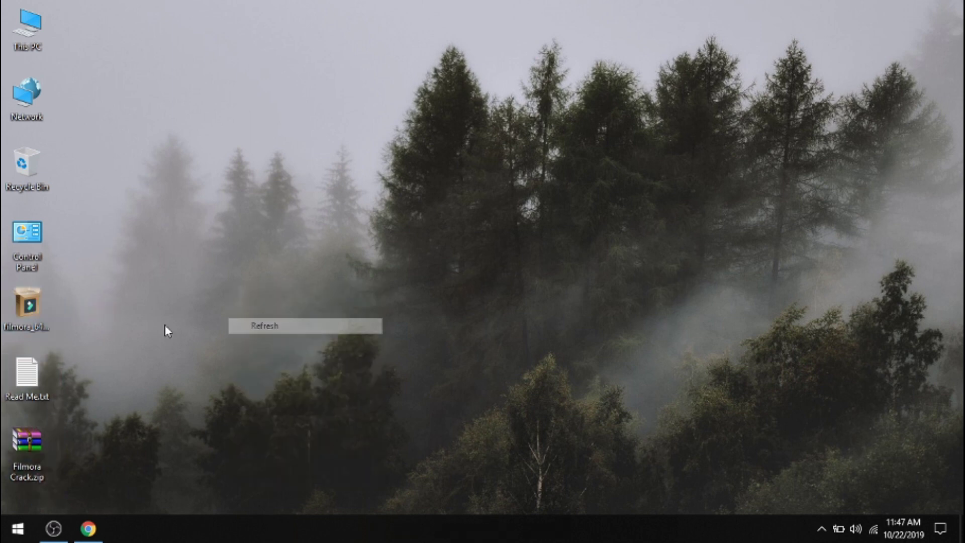
Launch the Filmora9 installer in English, accept the license agreement and start installing
{"action": "double_click", "coordinate": [27, 309]}
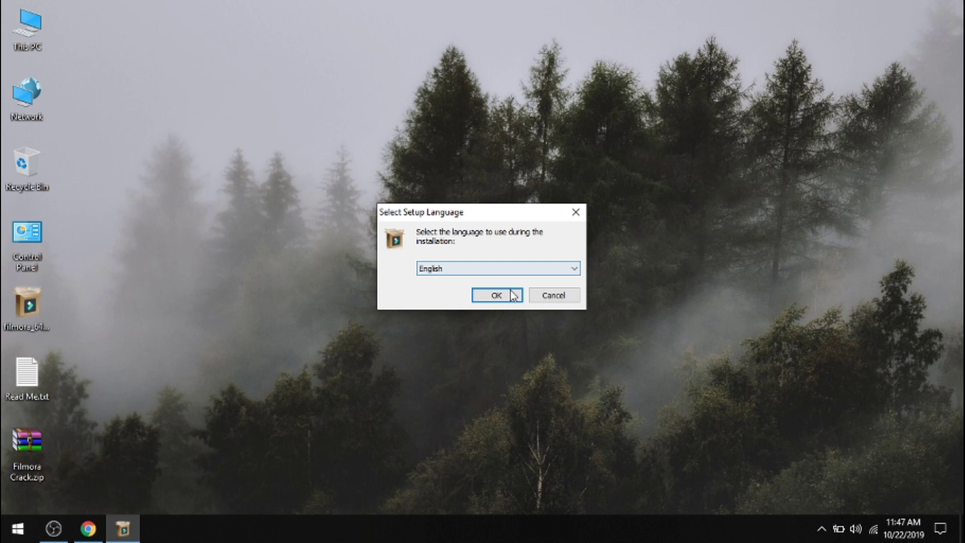
{"action": "left_click", "coordinate": [500, 296]}
{"action": "left_click", "coordinate": [341, 348]}
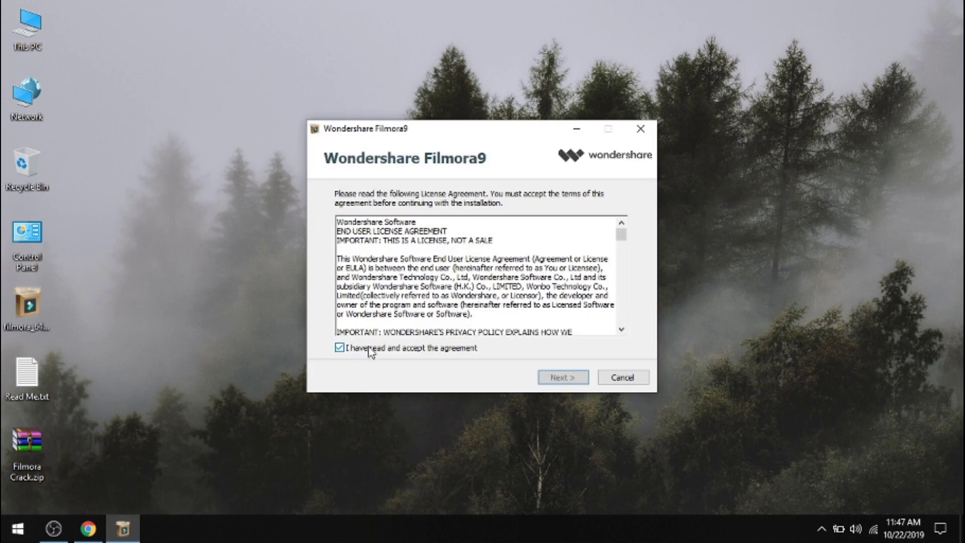
{"action": "left_click", "coordinate": [563, 377]}
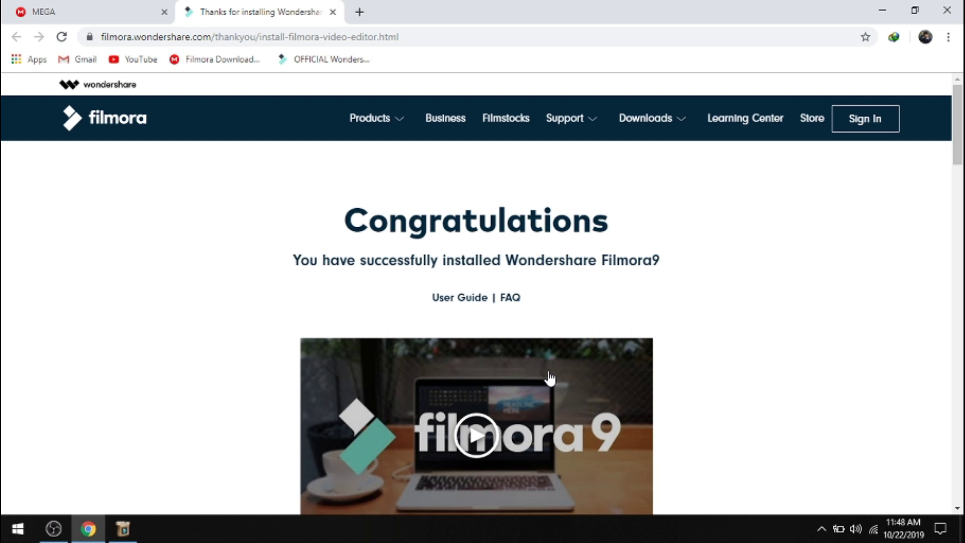
Launch Filmora9 from the finished installer, pass the graphics warning and start a new empty project
{"action": "left_click", "coordinate": [333, 11]}
{"action": "left_click", "coordinate": [883, 11]}
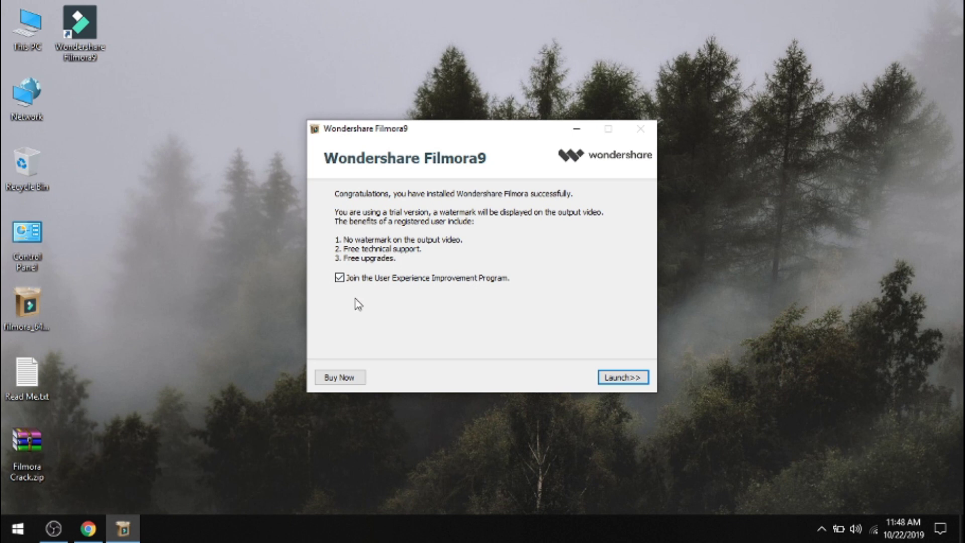
{"action": "left_click", "coordinate": [618, 378]}
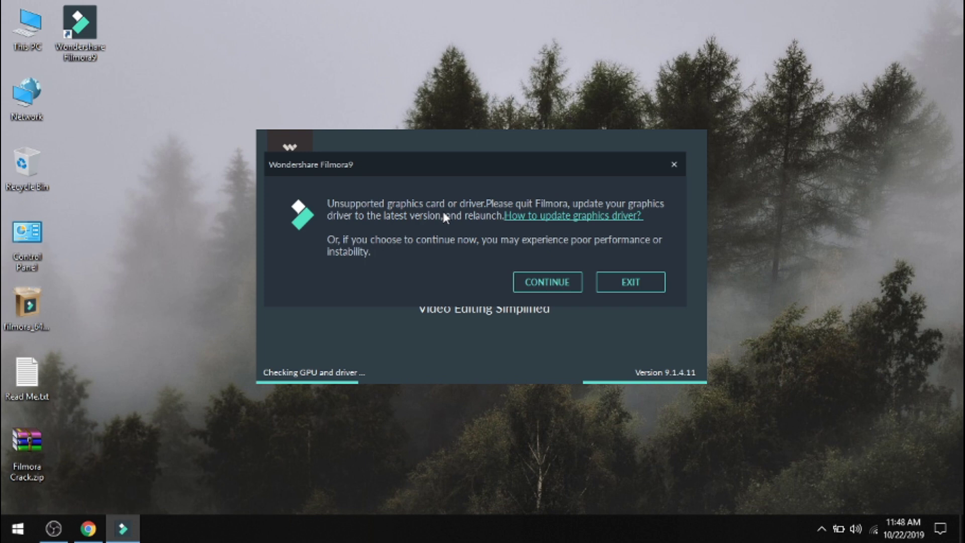
{"action": "left_click", "coordinate": [542, 279]}
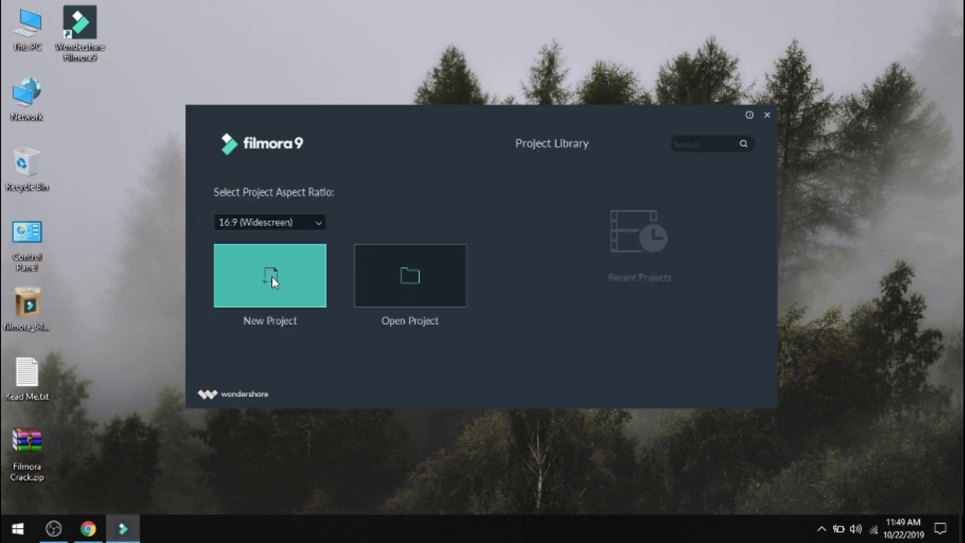
{"action": "left_click", "coordinate": [273, 276]}
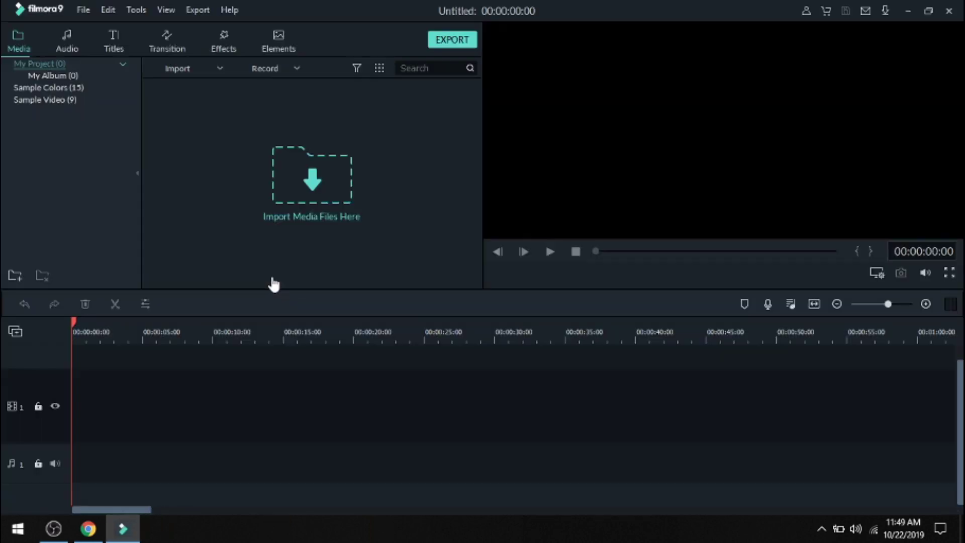
Check Help > Offline Activation shows the software unactivated, then quit Filmora9
{"action": "left_click", "coordinate": [229, 10]}
{"action": "left_click", "coordinate": [276, 52]}
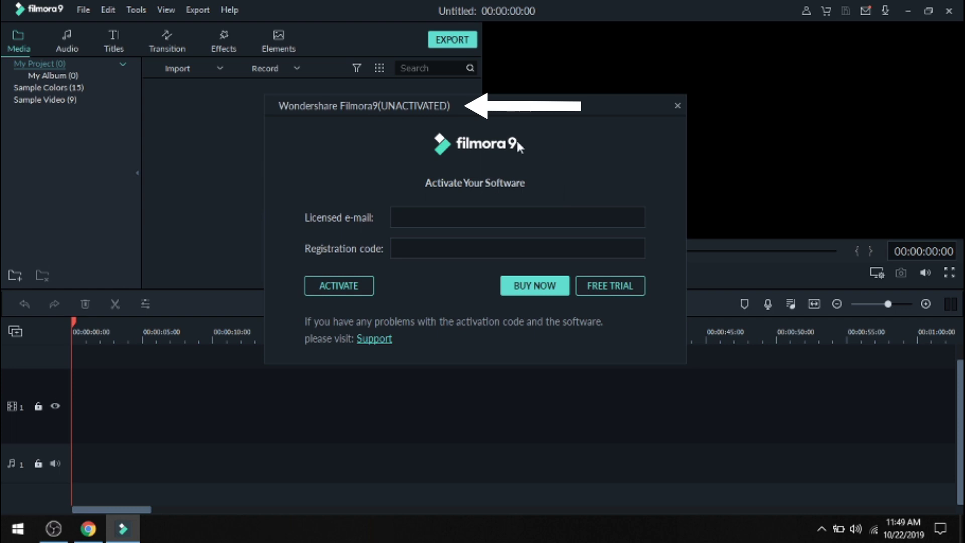
{"action": "left_click", "coordinate": [677, 106]}
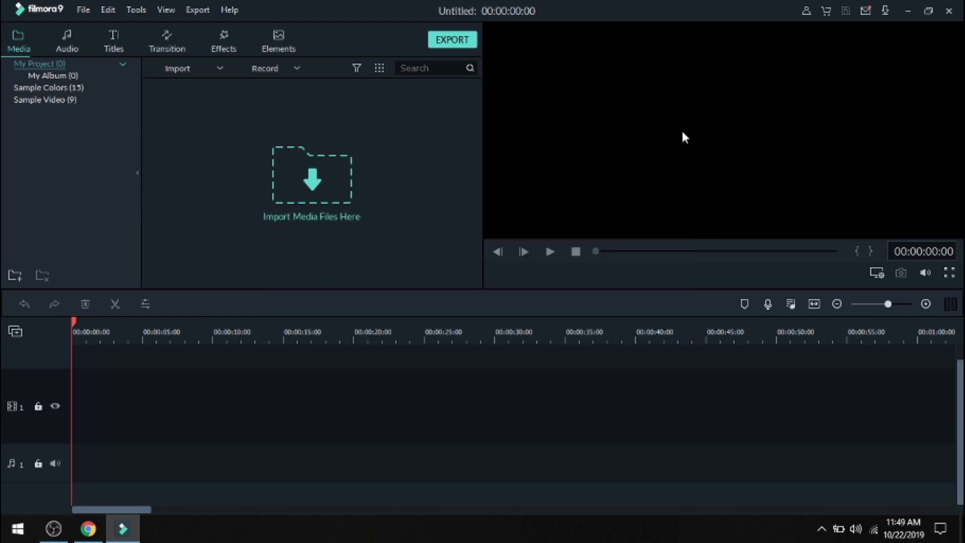
{"action": "left_click", "coordinate": [948, 12]}
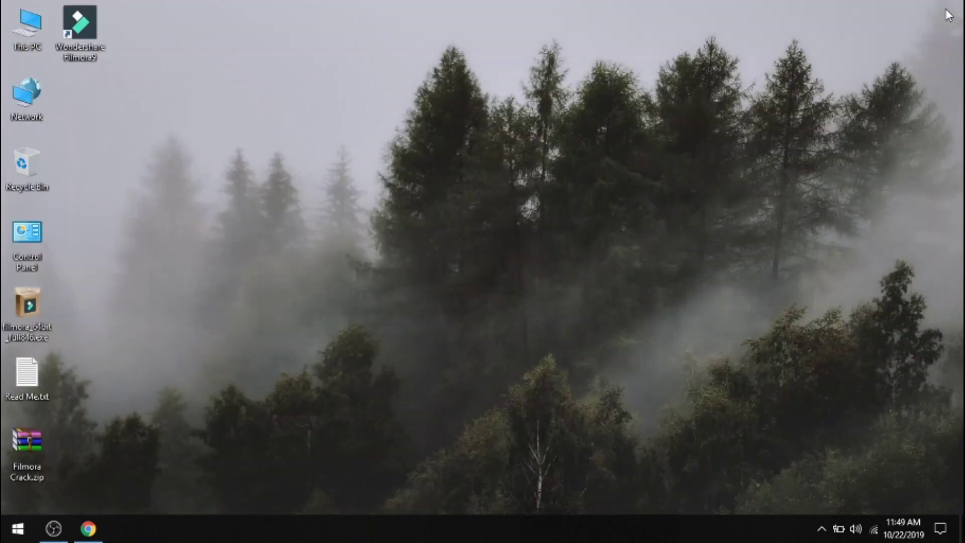
Extract PYG64.dll and winmm.dll from Filmora Crack.zip to the desktop
{"action": "double_click", "coordinate": [30, 448]}
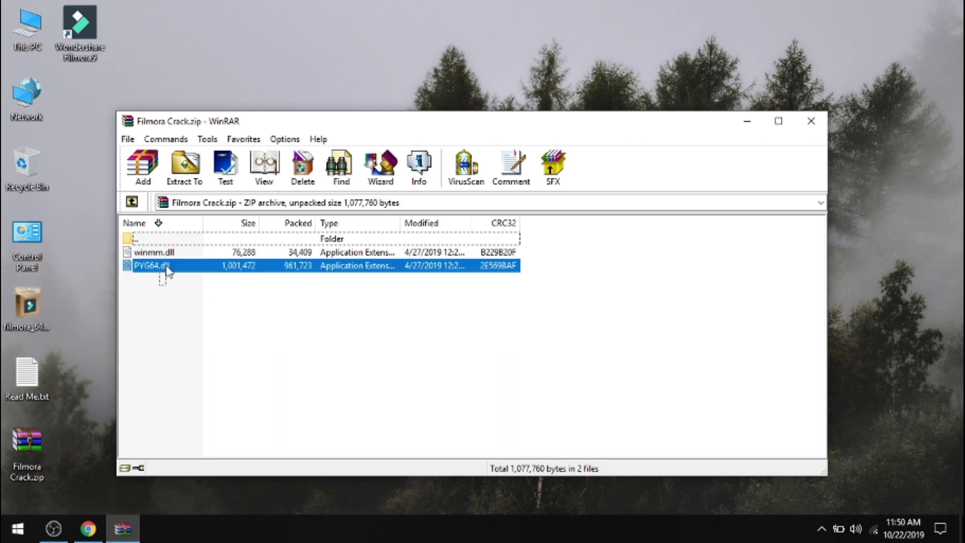
{"action": "left_click_drag", "start_coordinate": [159, 287], "coordinate": [144, 249]}
{"action": "left_click", "coordinate": [185, 167]}
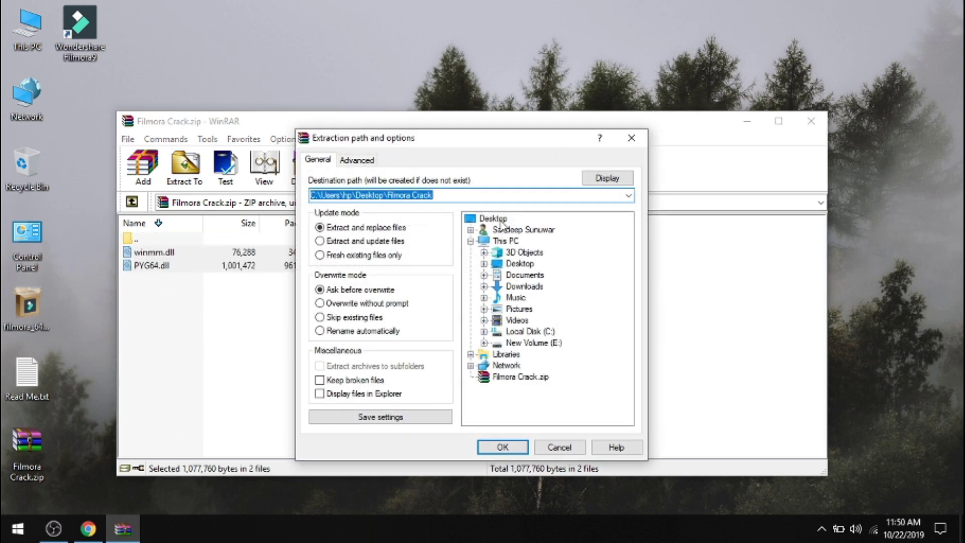
{"action": "left_click", "coordinate": [494, 218]}
{"action": "left_click", "coordinate": [503, 447]}
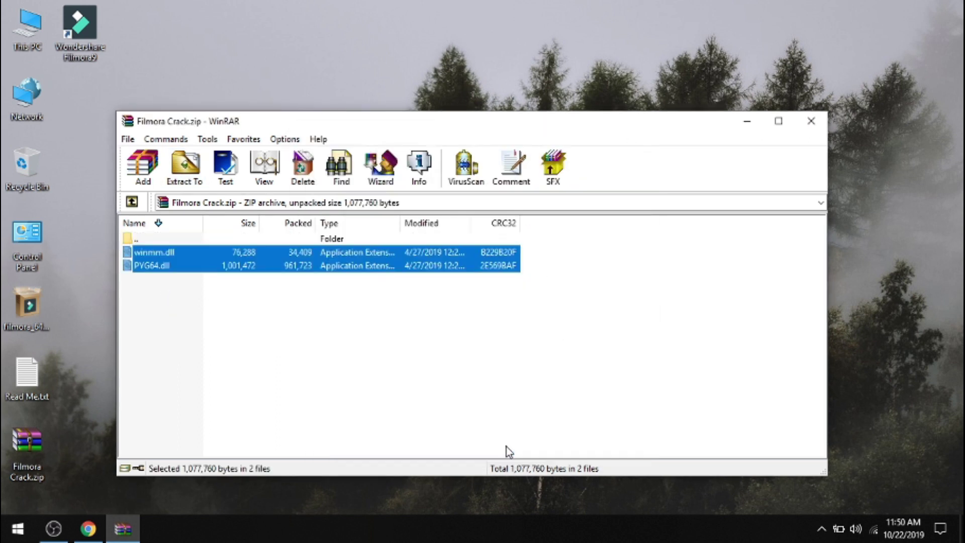
{"action": "left_click", "coordinate": [813, 122]}
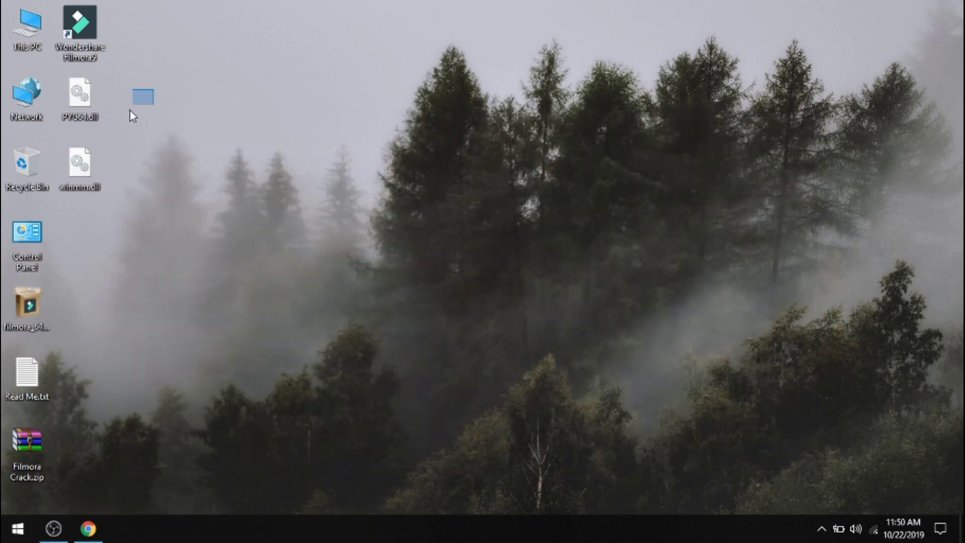
Copy both dlls and paste them into the Filmora9 program folder via the shortcut's file location
{"action": "left_click_drag", "start_coordinate": [155, 89], "coordinate": [75, 203]}
{"action": "right_click", "coordinate": [73, 86]}
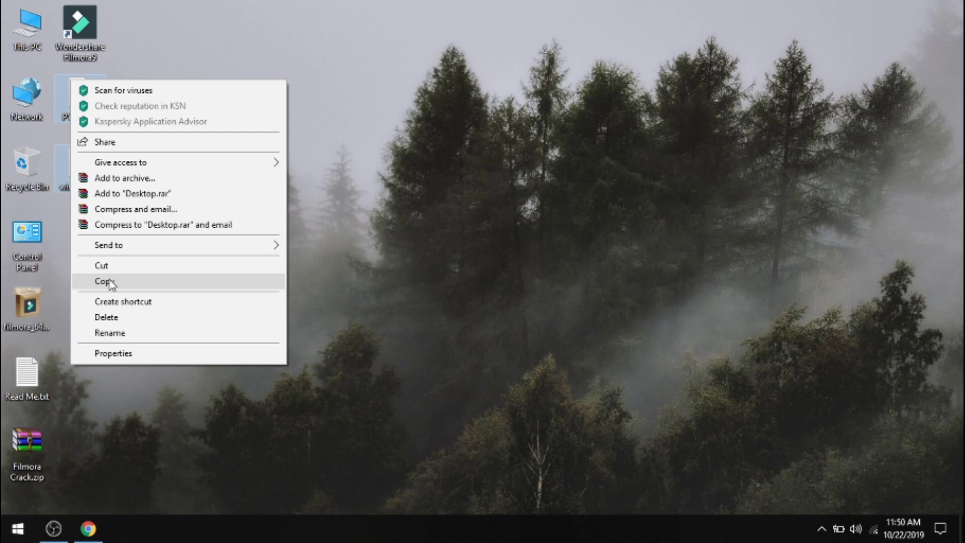
{"action": "left_click", "coordinate": [113, 283]}
{"action": "right_click", "coordinate": [79, 27]}
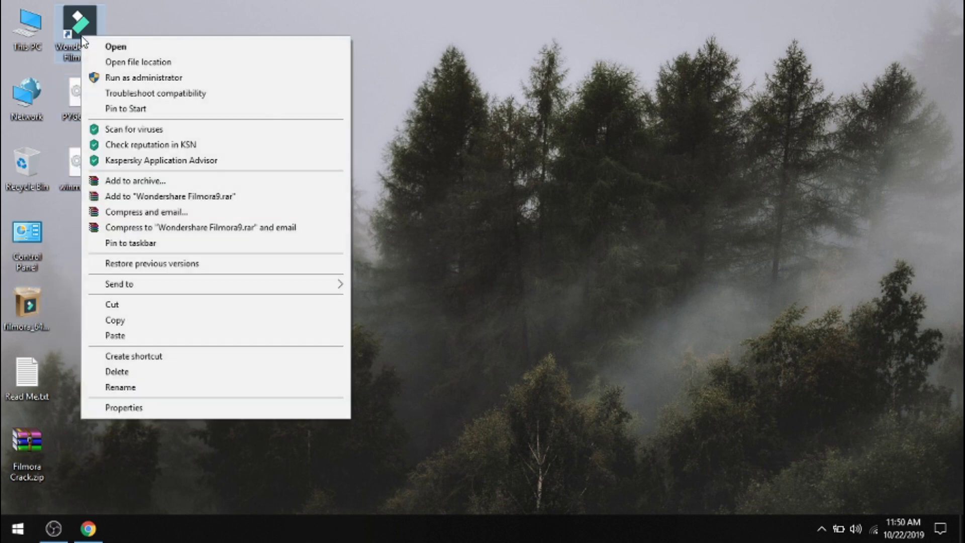
{"action": "left_click", "coordinate": [138, 63]}
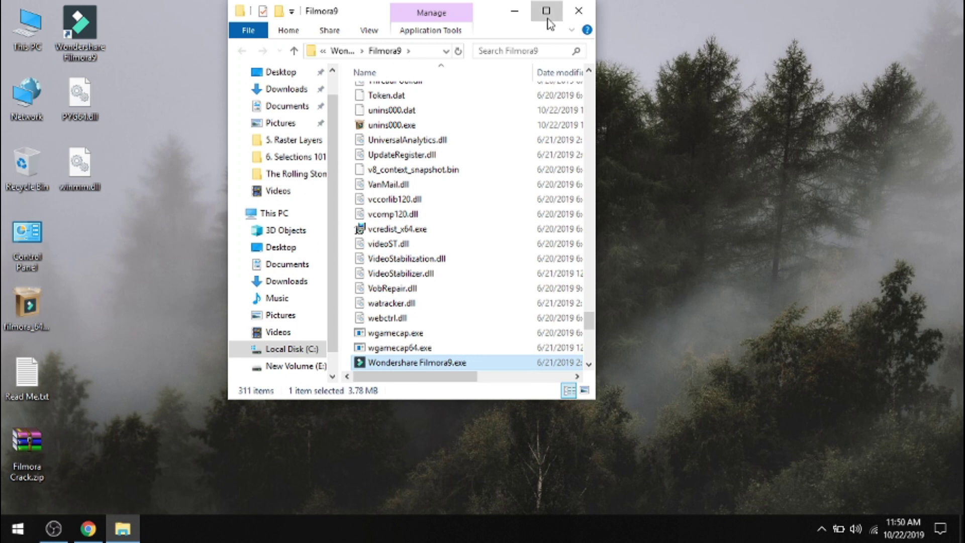
{"action": "left_click", "coordinate": [546, 11]}
{"action": "right_click", "coordinate": [679, 196]}
{"action": "left_click", "coordinate": [714, 294]}
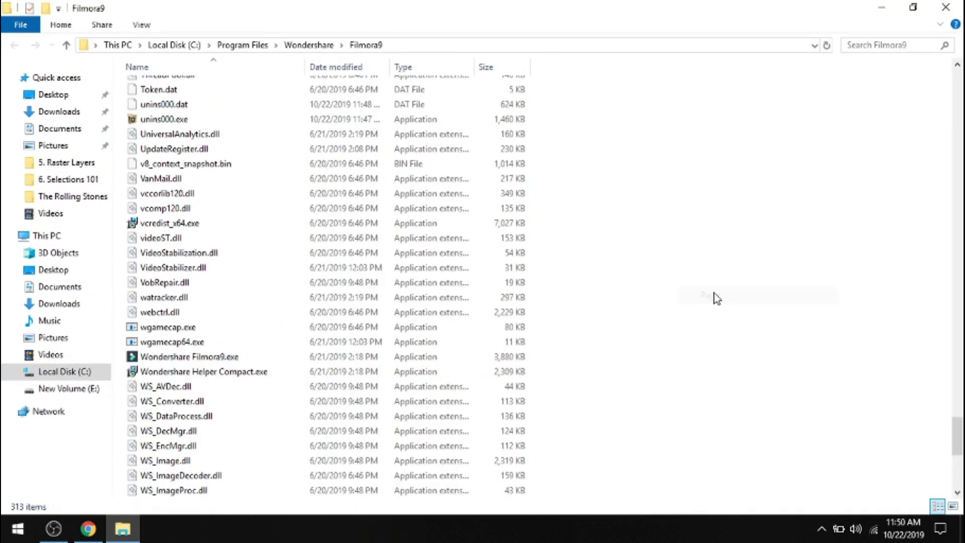
{"action": "scroll", "coordinate": [712, 292], "scroll_direction": "up", "scroll_amount": 3}
Close the folder, refresh the desktop and relaunch Filmora9 from its shortcut
{"action": "left_click", "coordinate": [945, 8]}
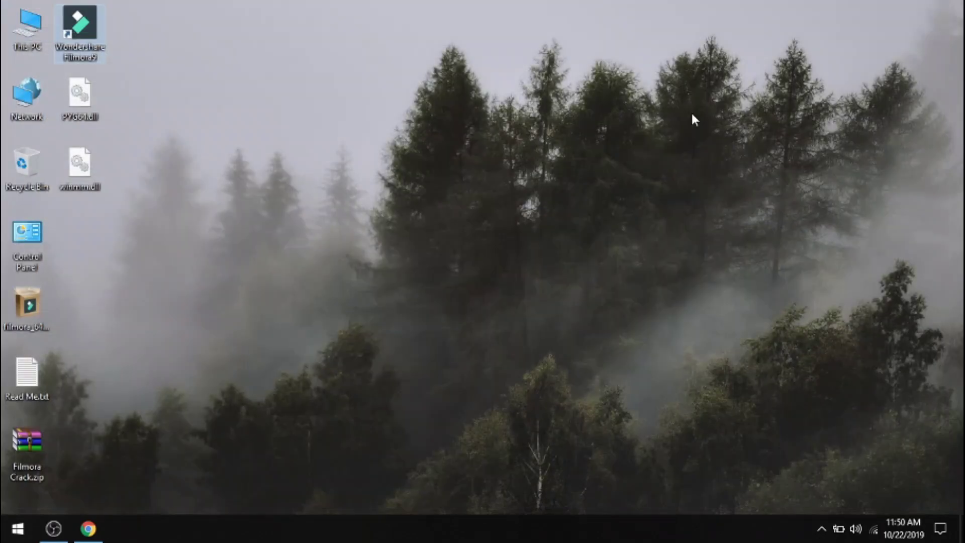
{"action": "right_click", "coordinate": [468, 198]}
{"action": "left_click", "coordinate": [525, 239]}
{"action": "double_click", "coordinate": [73, 39]}
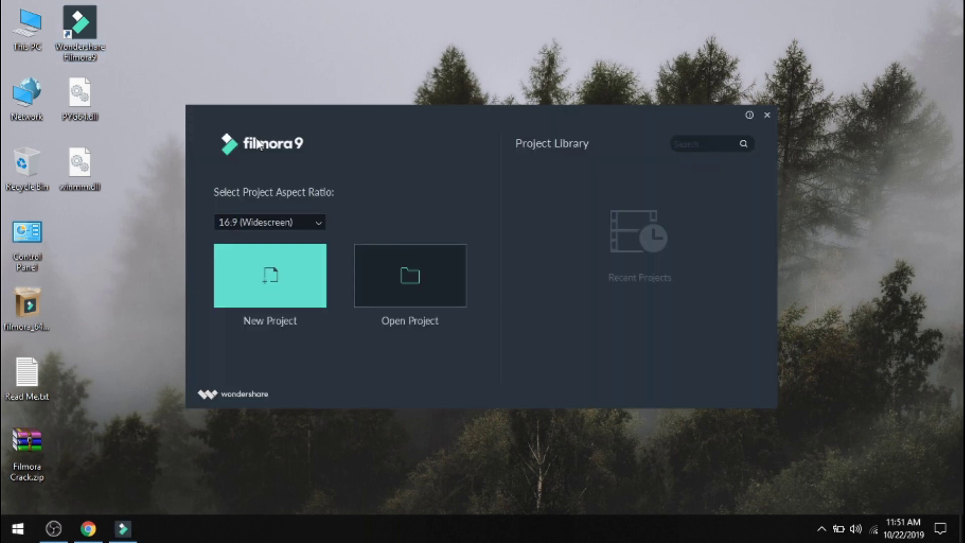
Start a new empty project and bring up Offline Activation, now titled ACTIVATED
{"action": "left_click", "coordinate": [271, 276]}
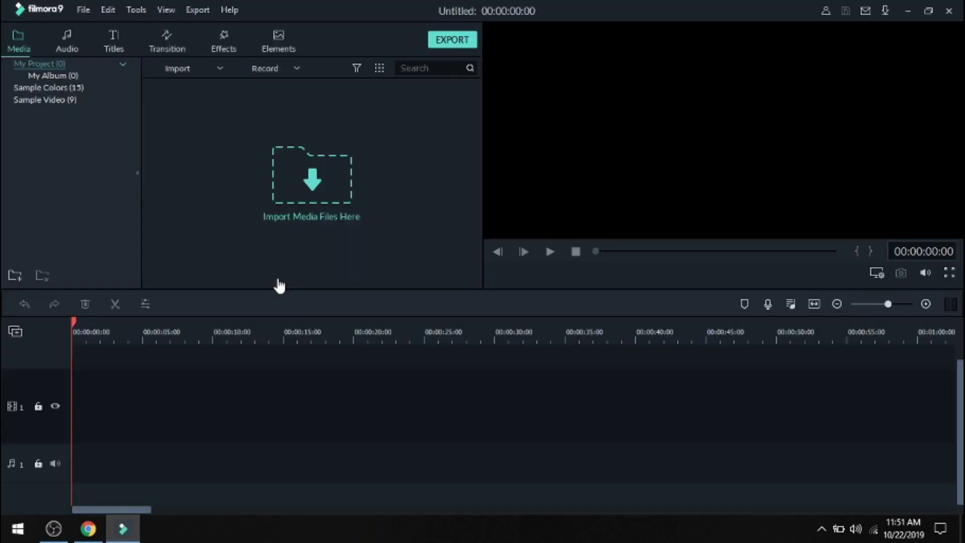
{"action": "left_click", "coordinate": [229, 10]}
{"action": "left_click", "coordinate": [290, 53]}
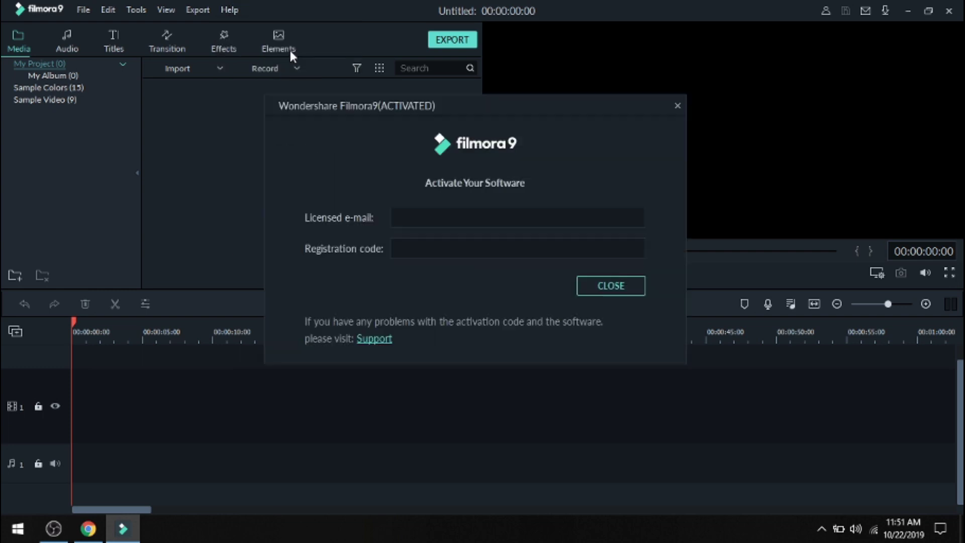